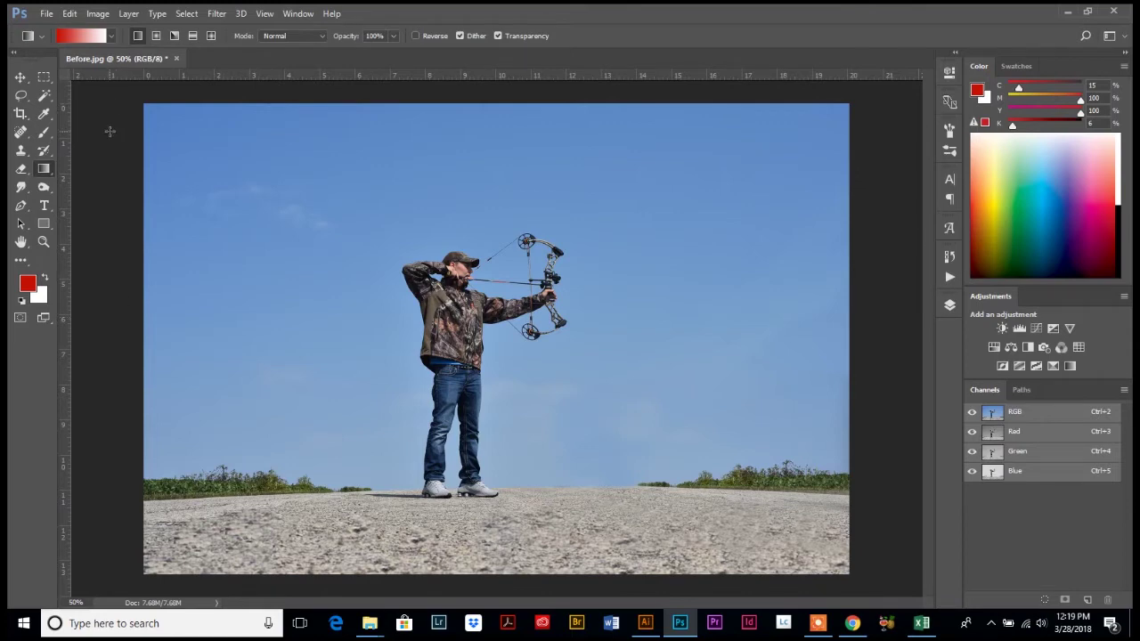
Start Place Embedded and select Sky Overlay Collection II-122.jpg from the Sample Sky Overlays folder
click(46, 14)
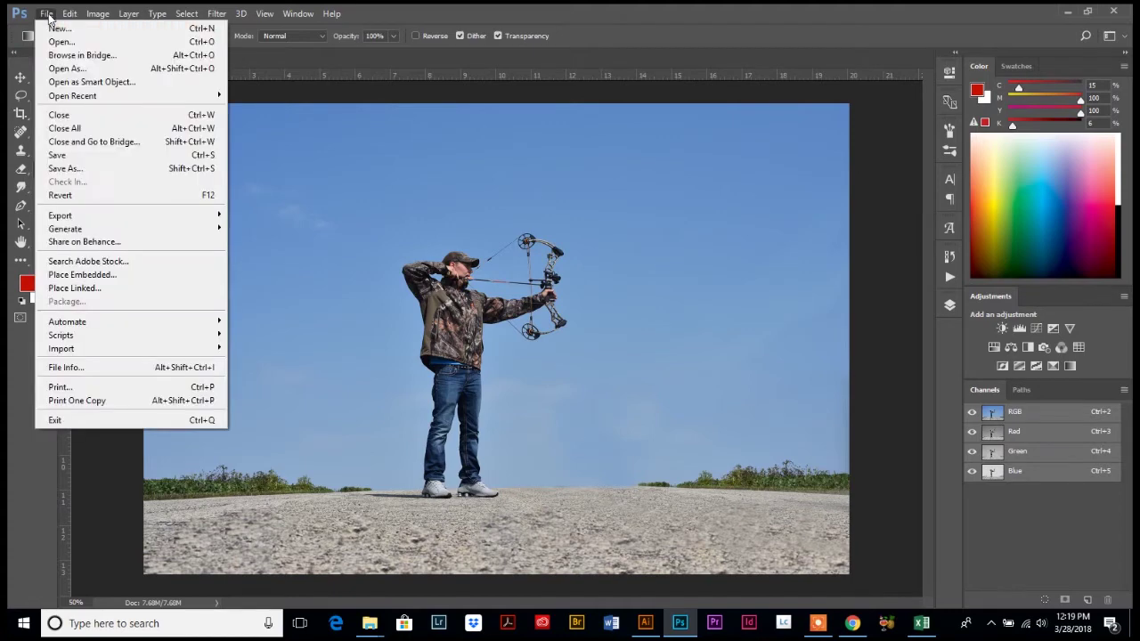
click(59, 277)
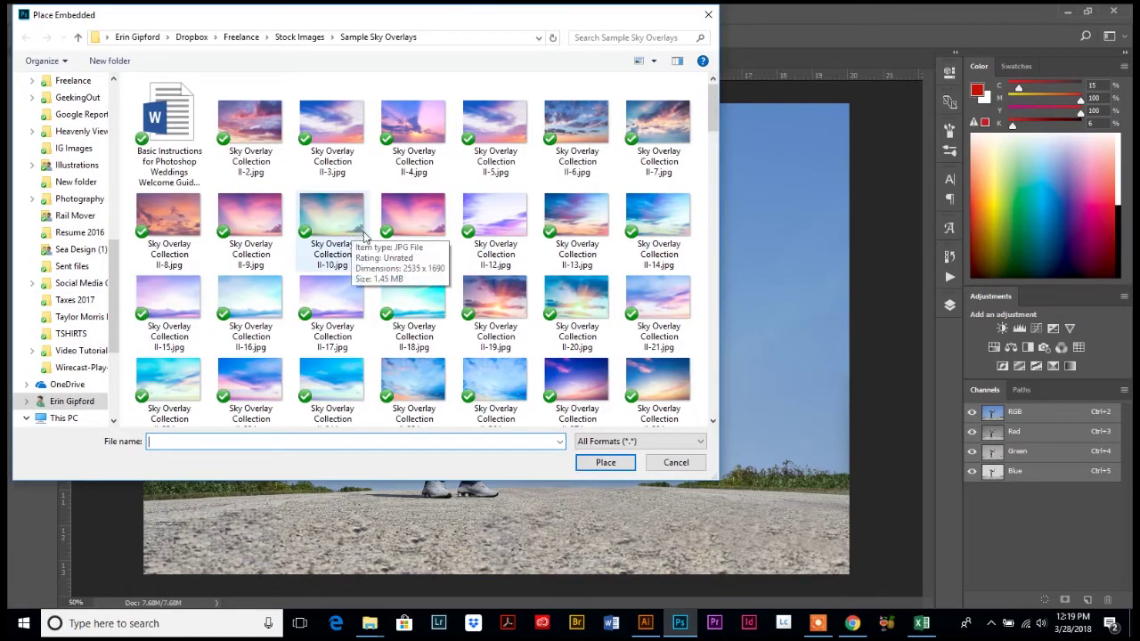
scroll(414, 252, down, 5)
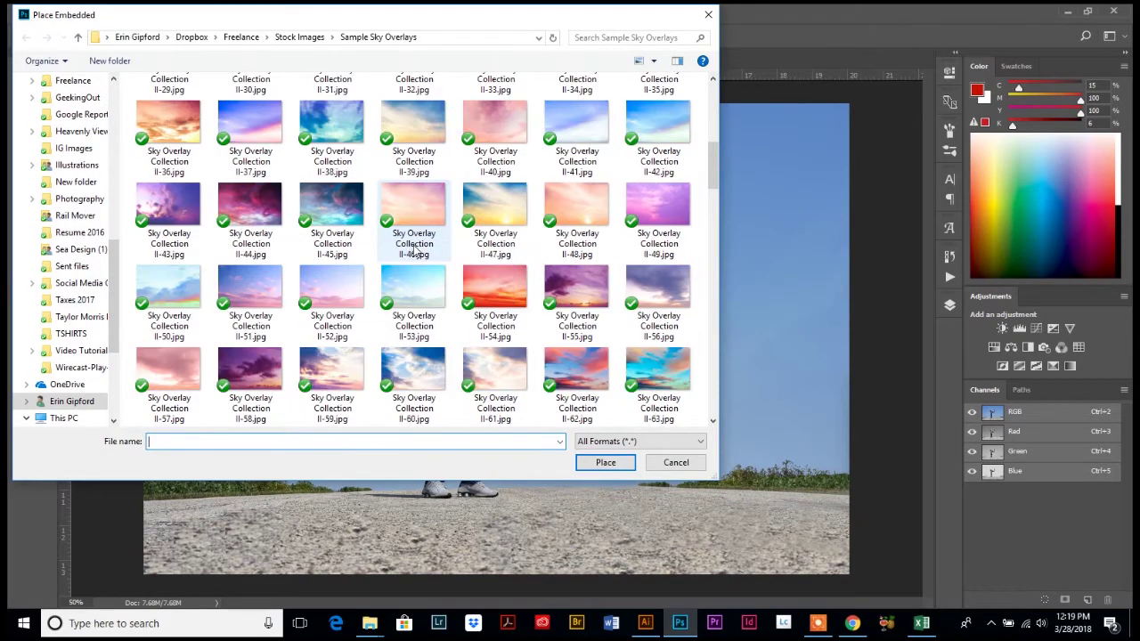
scroll(414, 252, down, 6)
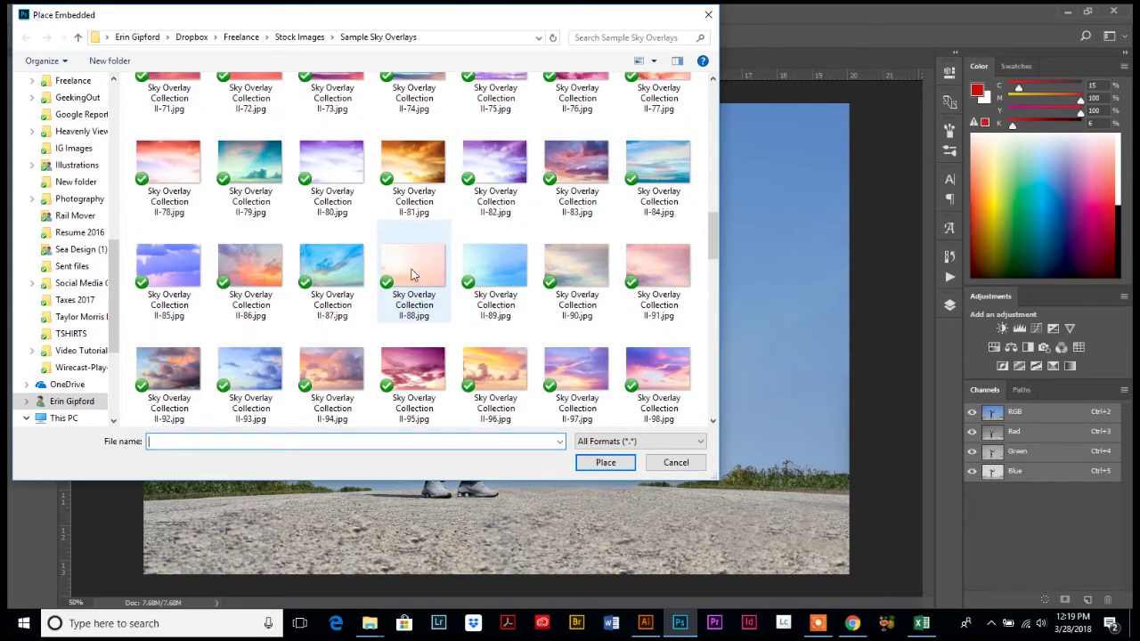
scroll(403, 239, down, 2)
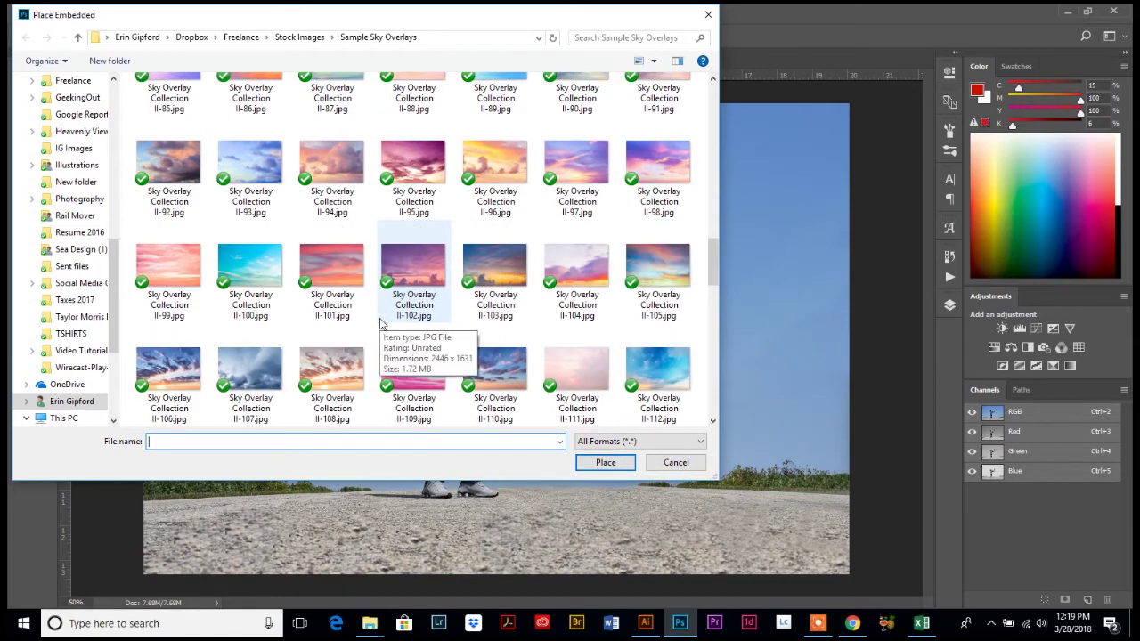
scroll(380, 323, down, 2)
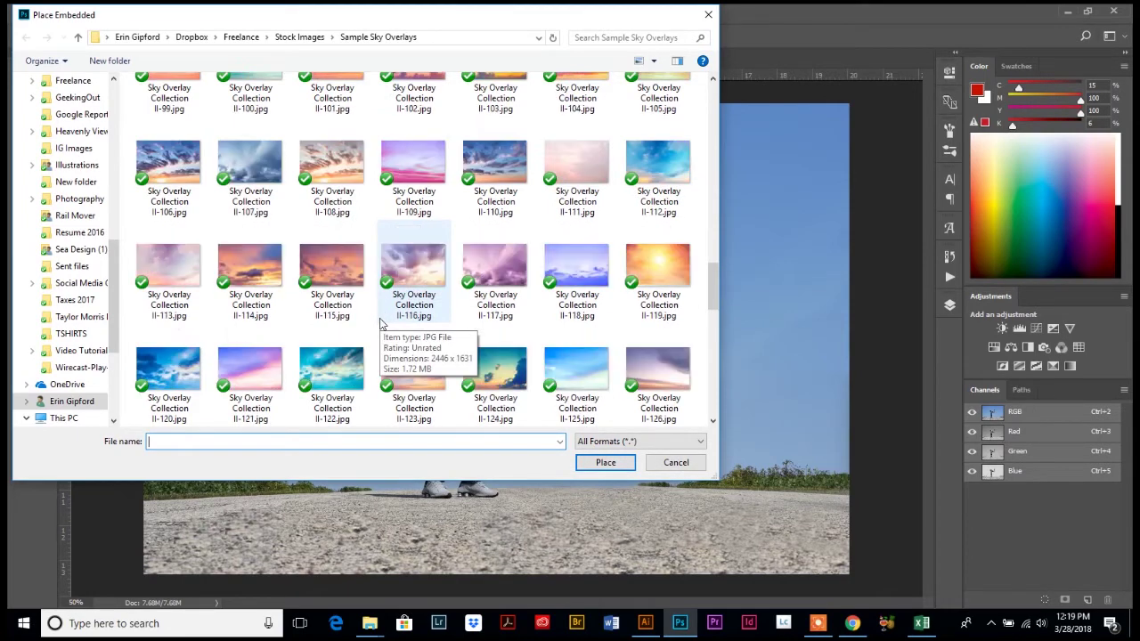
click(341, 376)
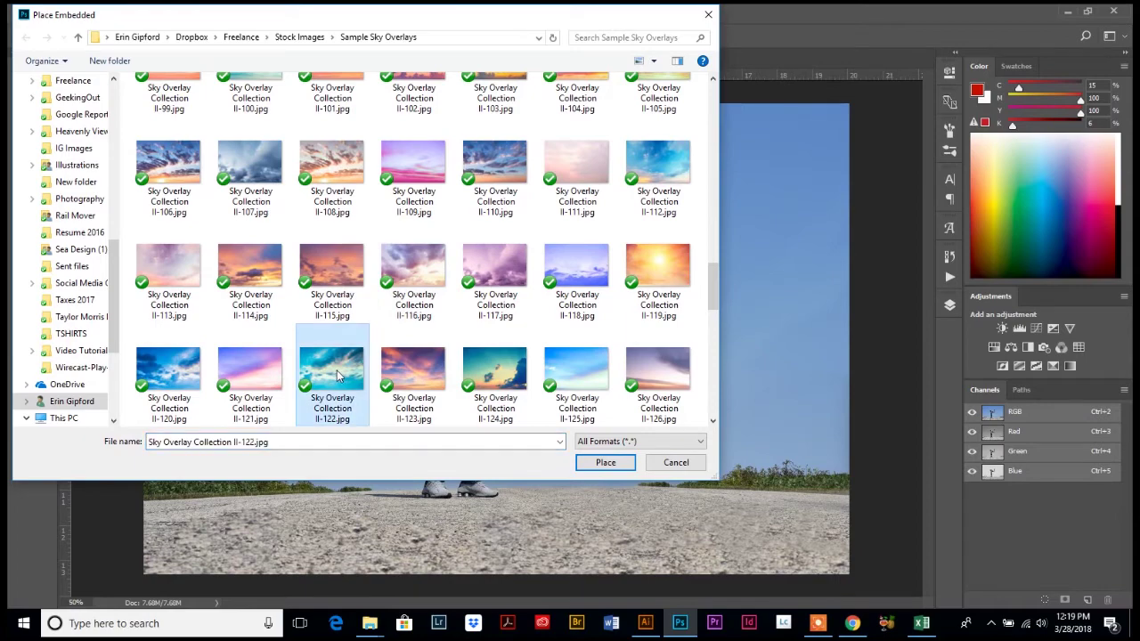
Place the sky image and stretch it from the photo's top-left corner down to the horizon
click(592, 464)
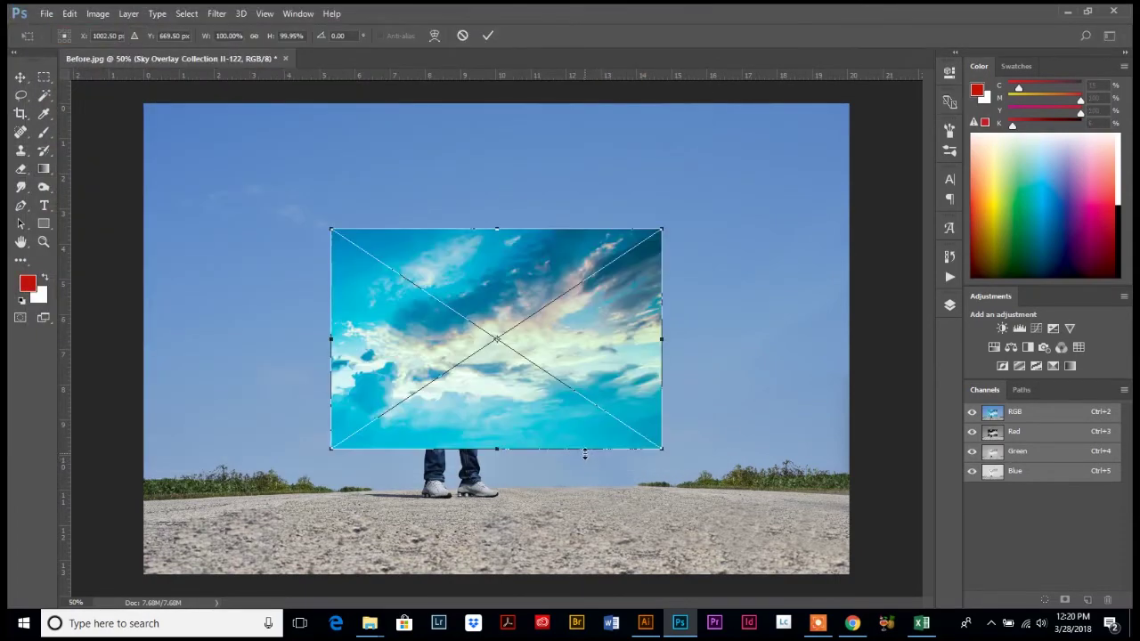
drag(330, 229, 140, 99)
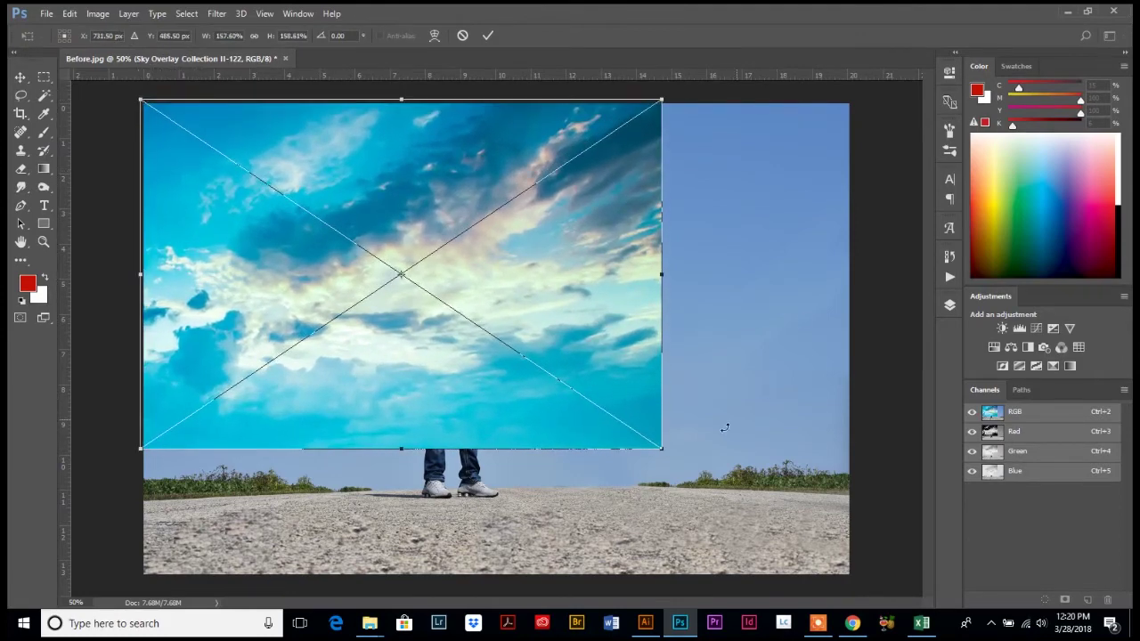
drag(664, 452, 854, 498)
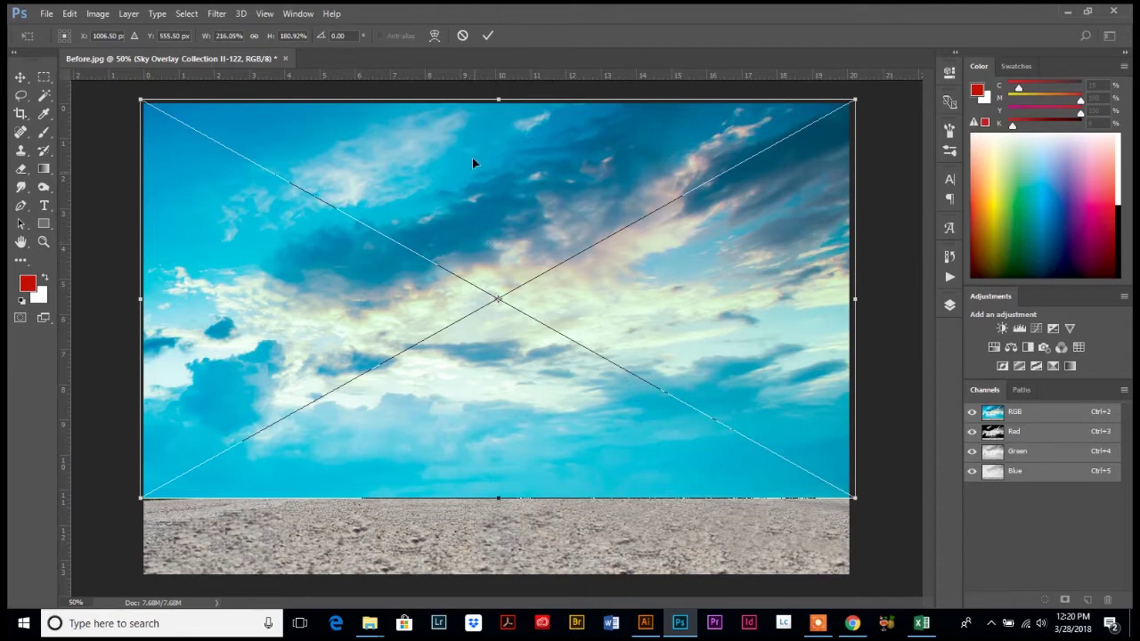
key(g)
click(485, 37)
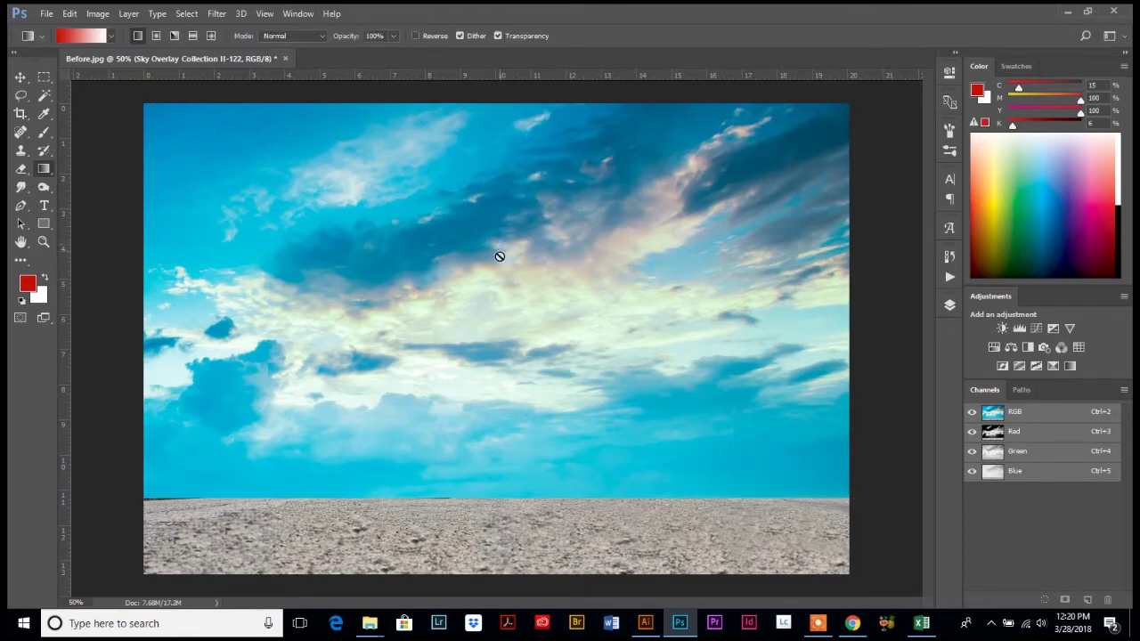
Add an empty white layer mask to the Sky Overlay Collection II-122 layer
click(949, 305)
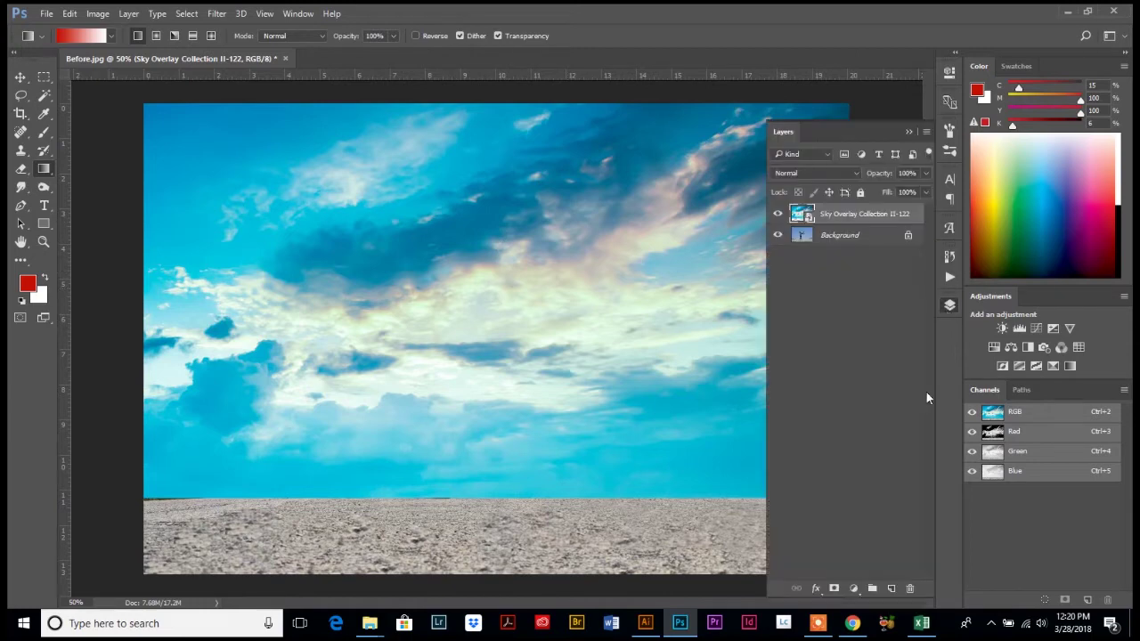
click(834, 589)
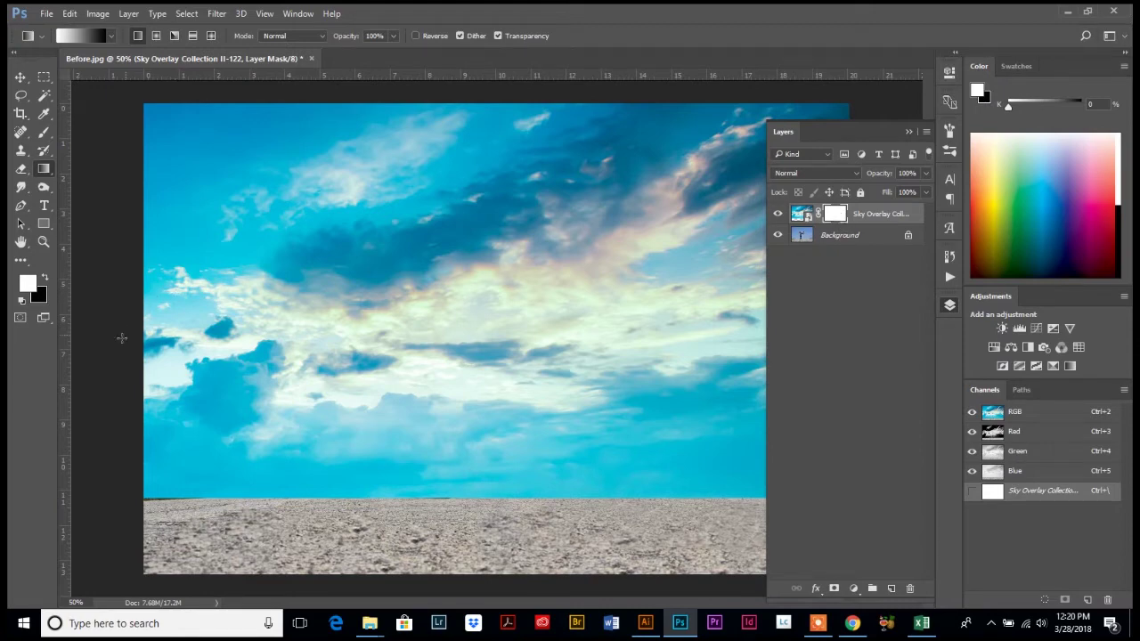
click(43, 173)
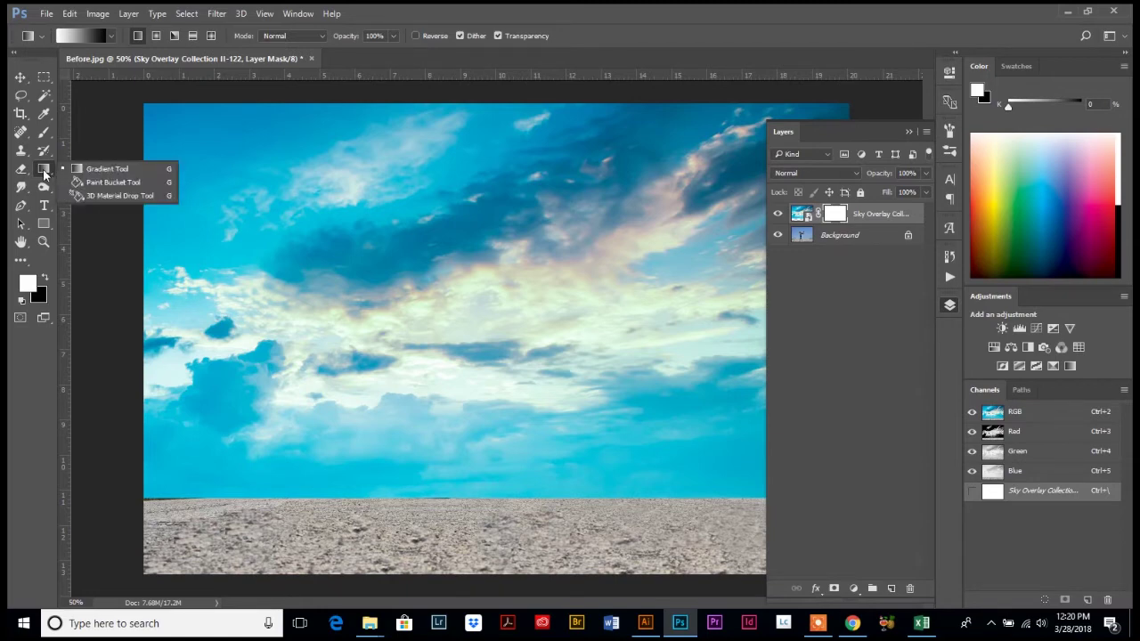
Draw a gradient on the sky layer's mask from the photo's top edge down to the horizon
click(89, 172)
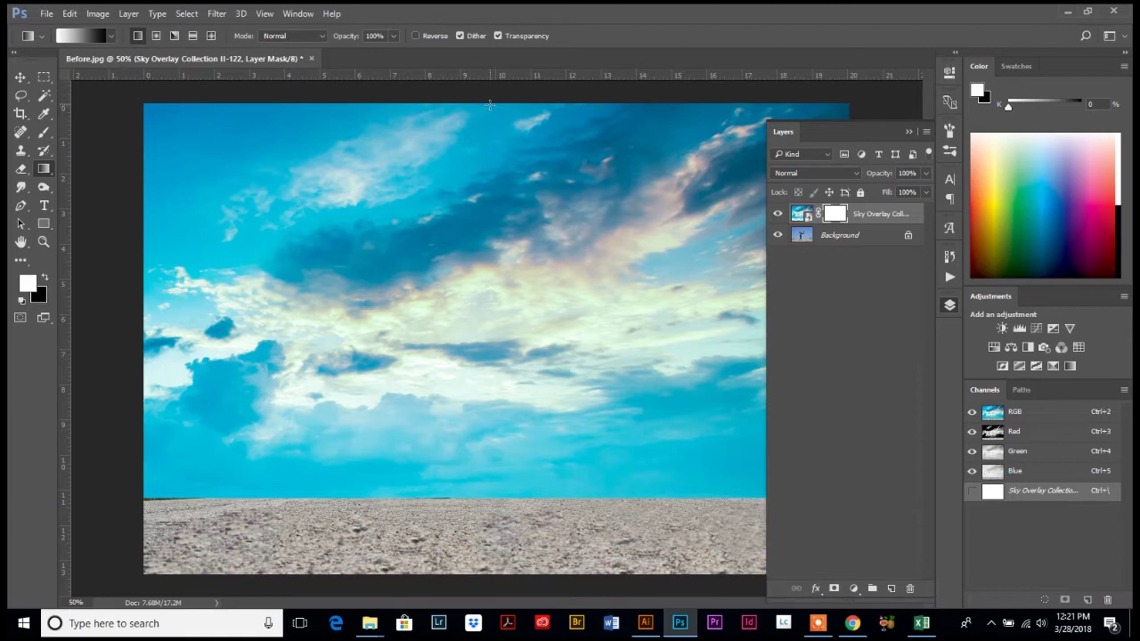
drag(490, 105, 500, 495)
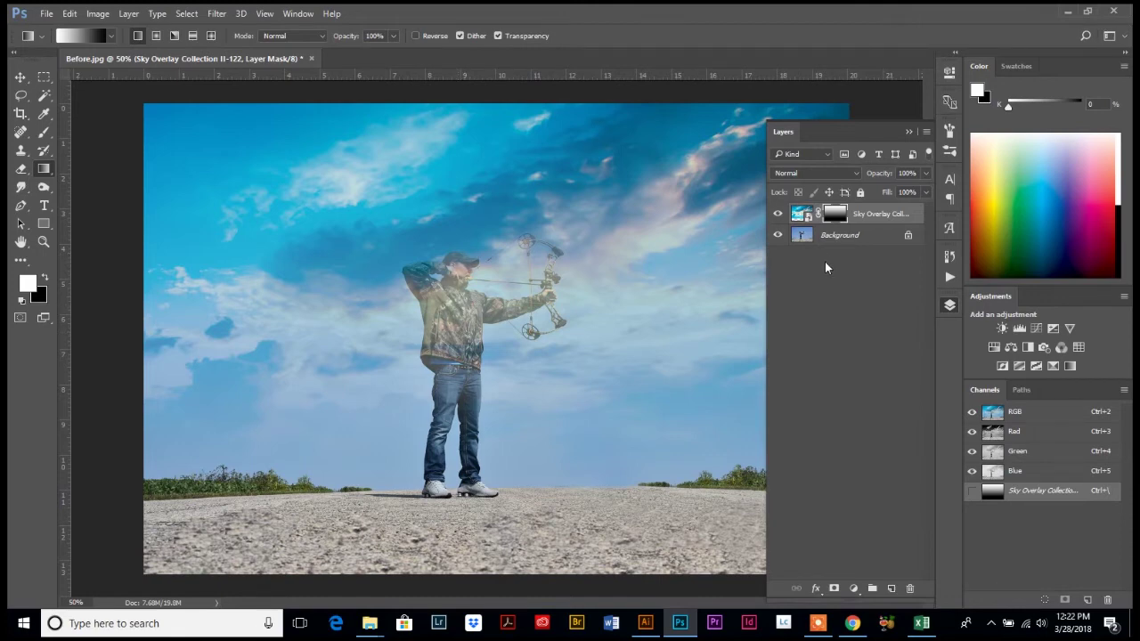
Toggle the sky layer's editing target between its mask and image, ending on the image
key(ctrl+2)
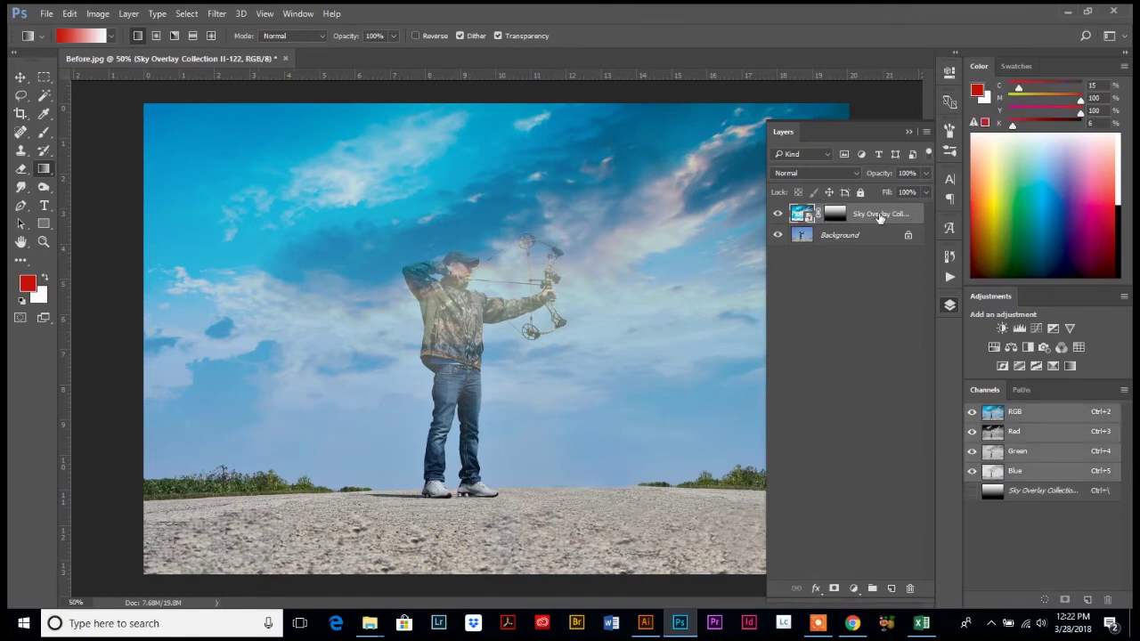
click(837, 217)
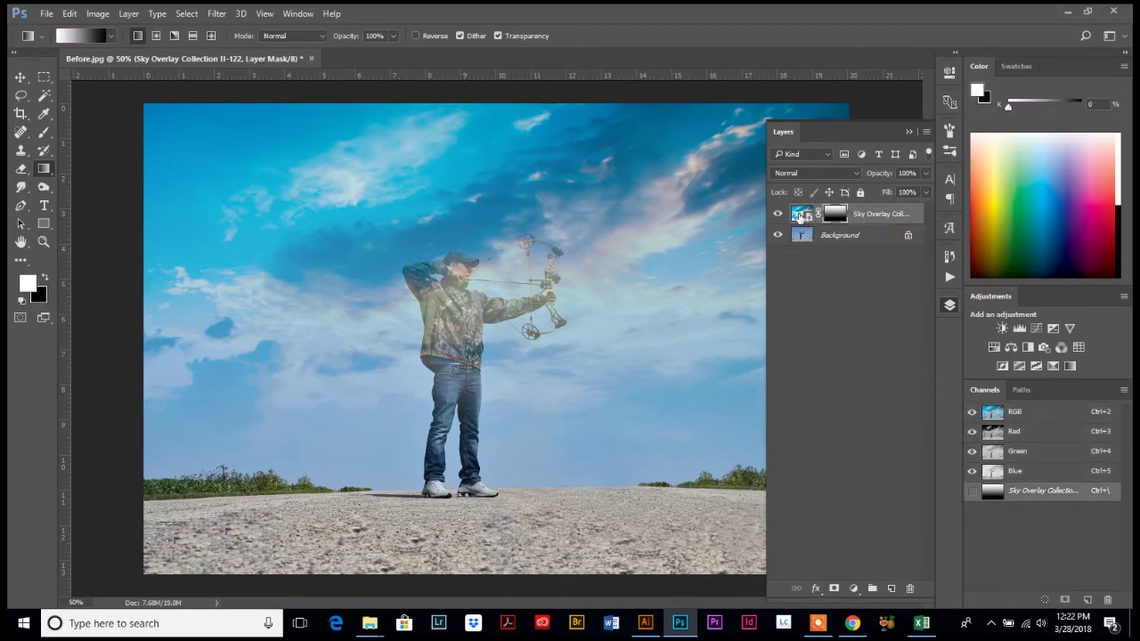
click(802, 214)
click(837, 218)
click(796, 215)
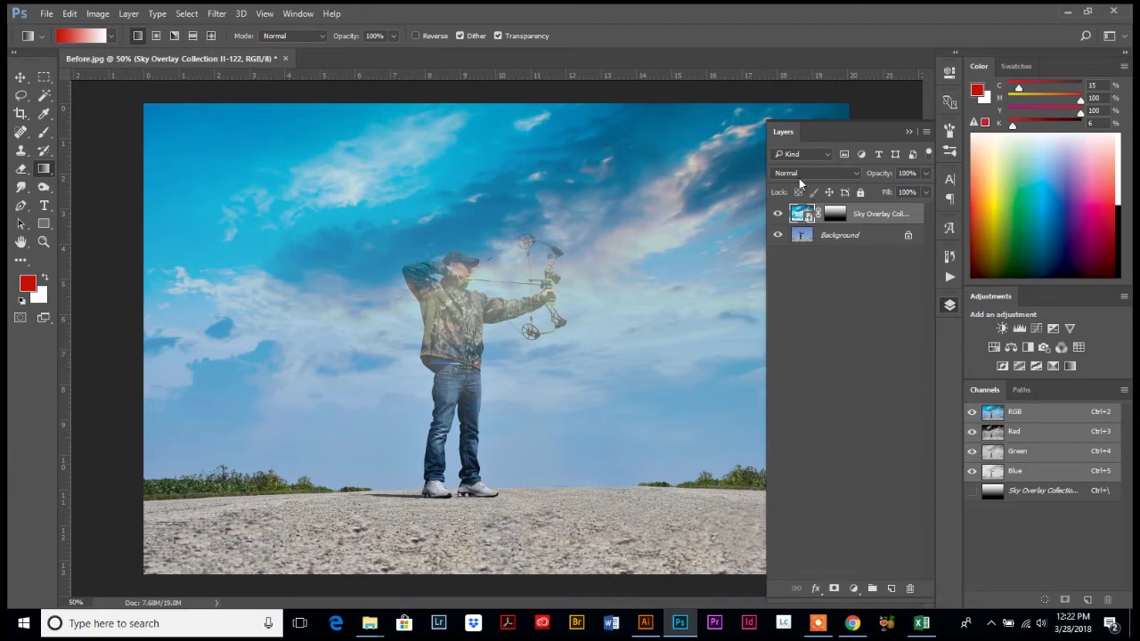
Set the sky overlay layer to Multiply blending and collapse the Layers panel
click(854, 174)
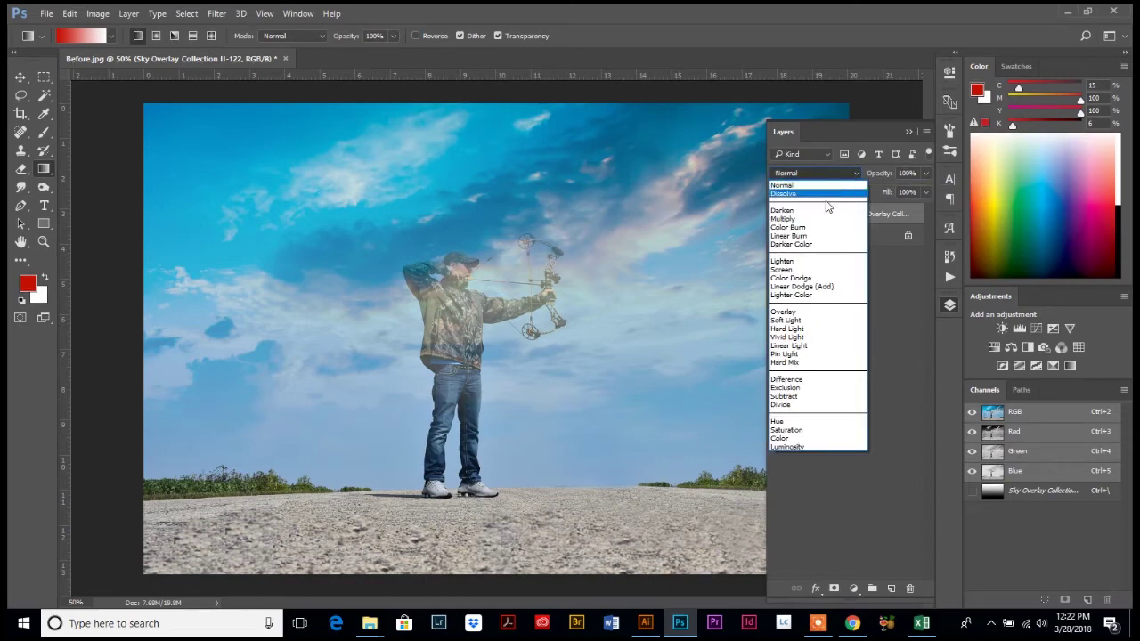
click(783, 219)
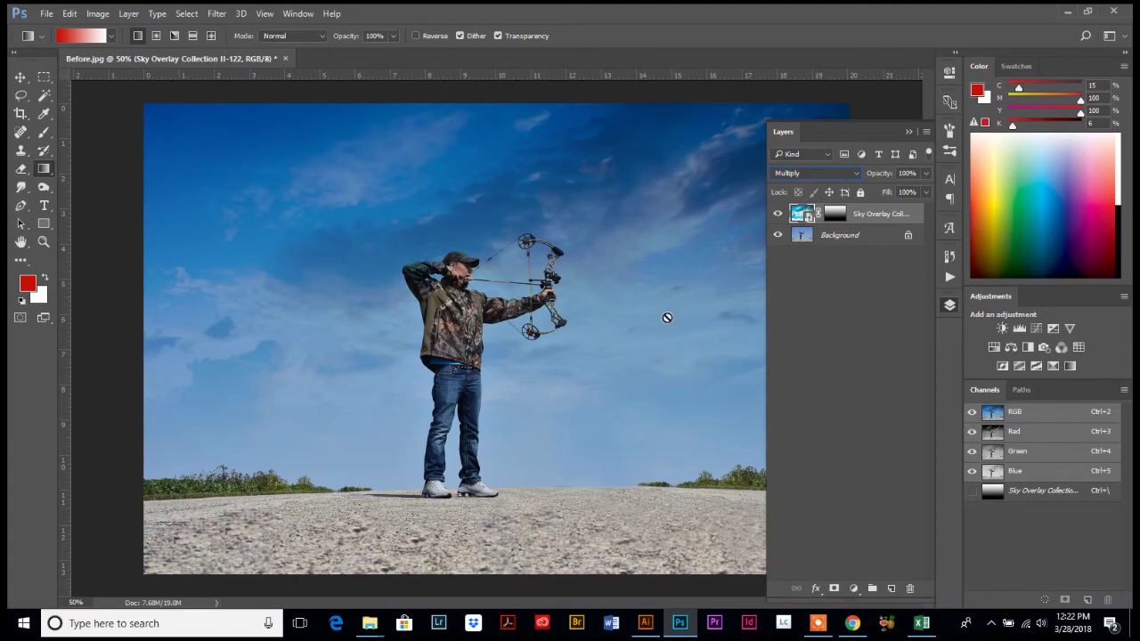
double_click(787, 130)
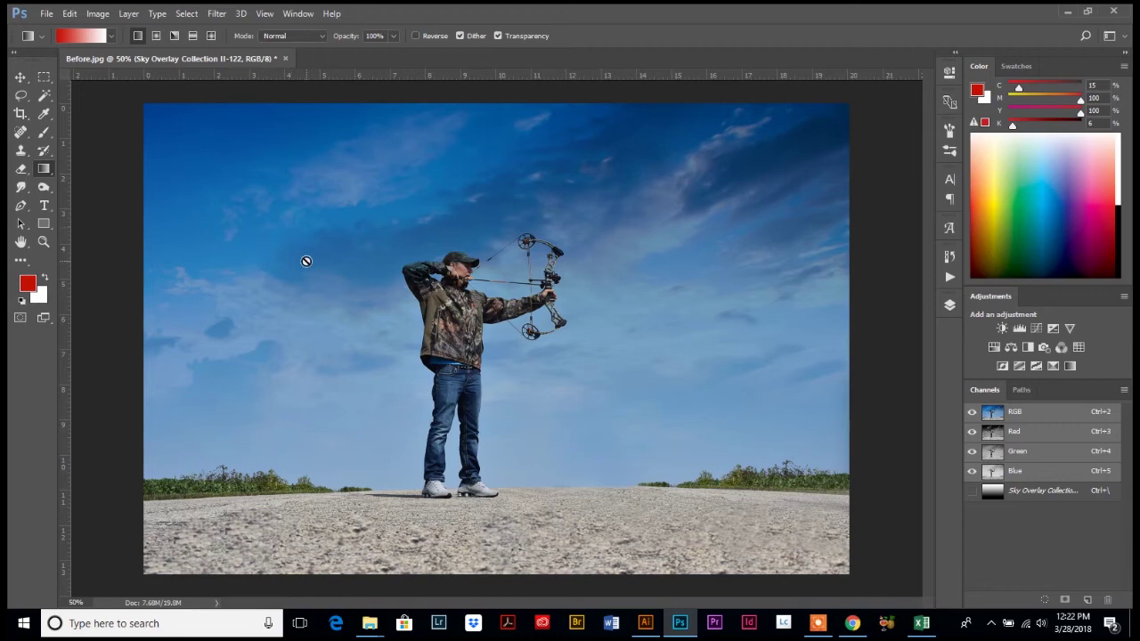
Preview the original plain sky by stepping back to the 'Clone Stamp (Save As)' history state
click(947, 304)
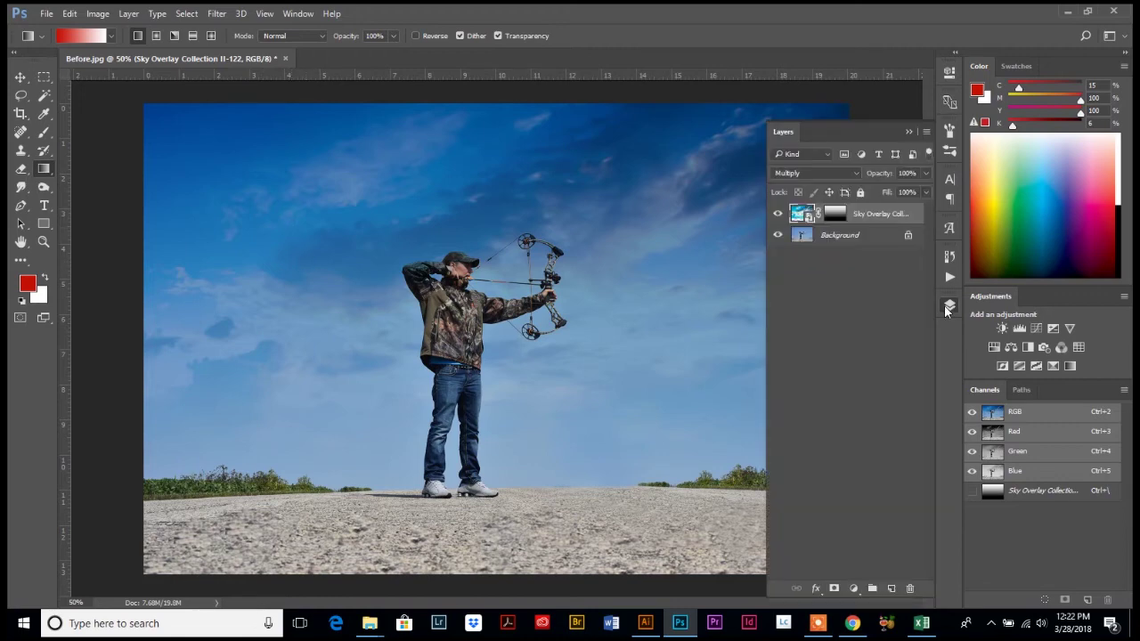
click(949, 256)
scroll(878, 180, up, 5)
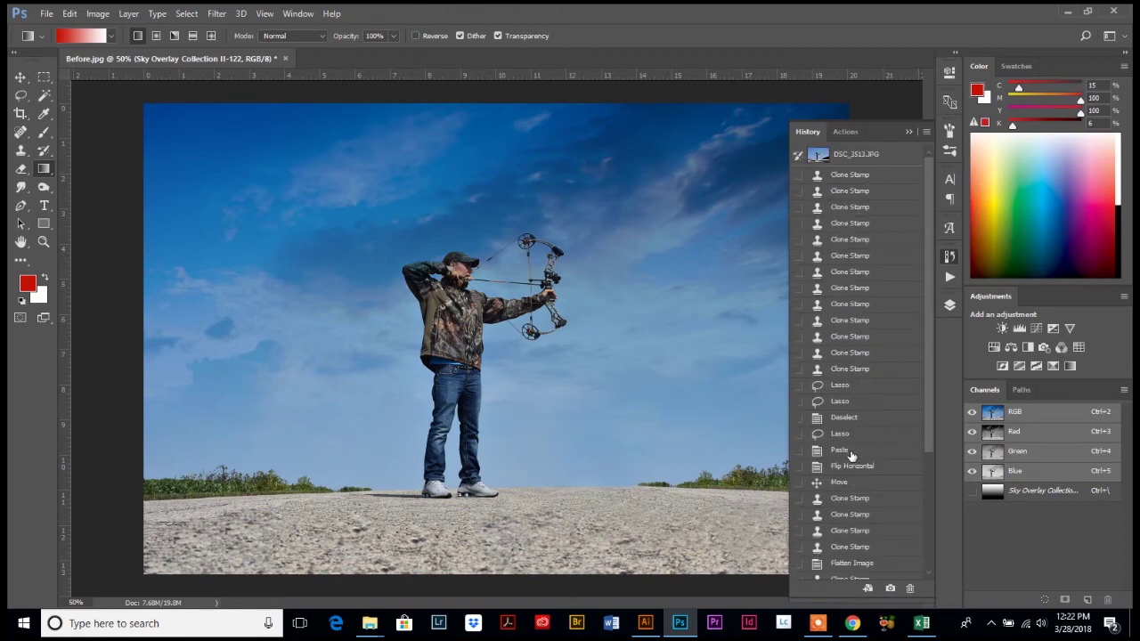
scroll(850, 456, down, 3)
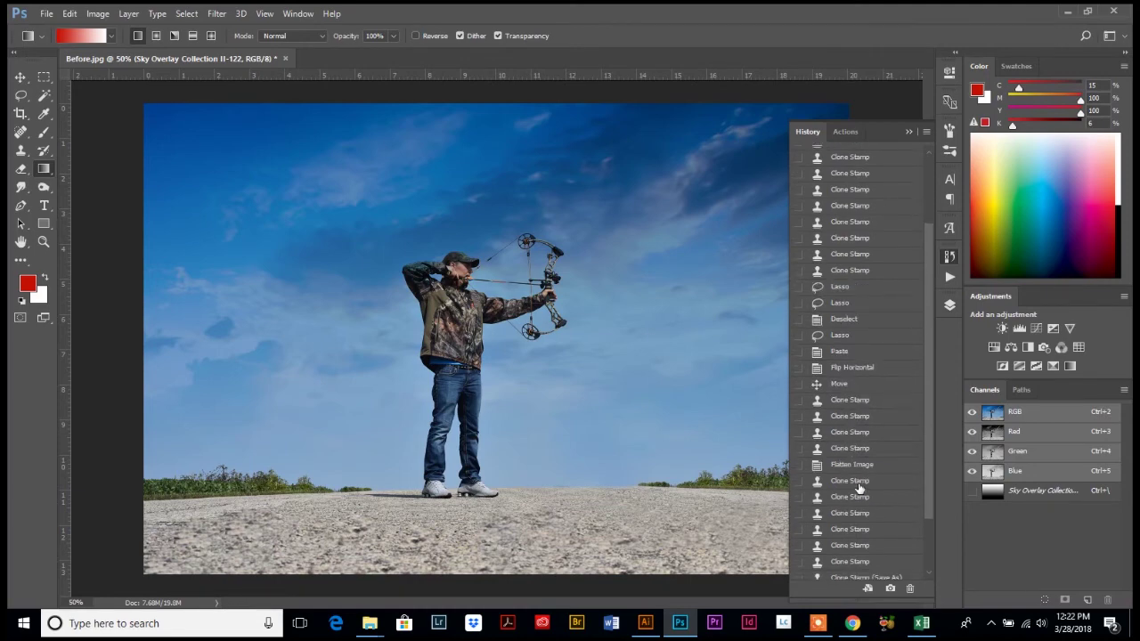
scroll(855, 490, down, 2)
click(856, 505)
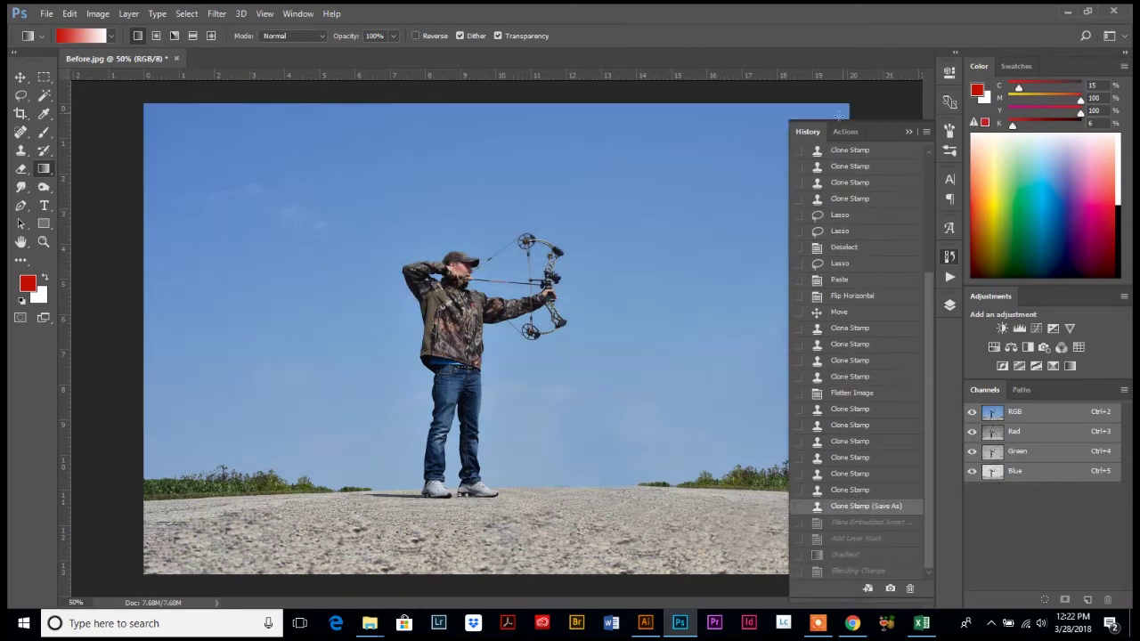
click(809, 133)
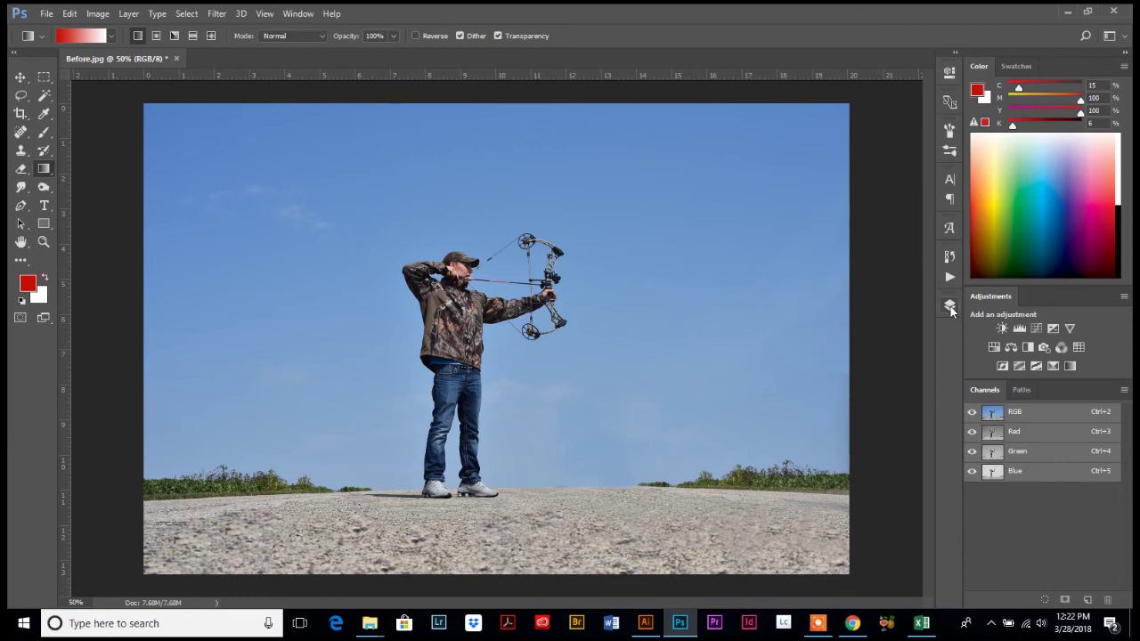
Return to the 'Blending Change' history state to restore the cloudy-sky result
click(950, 307)
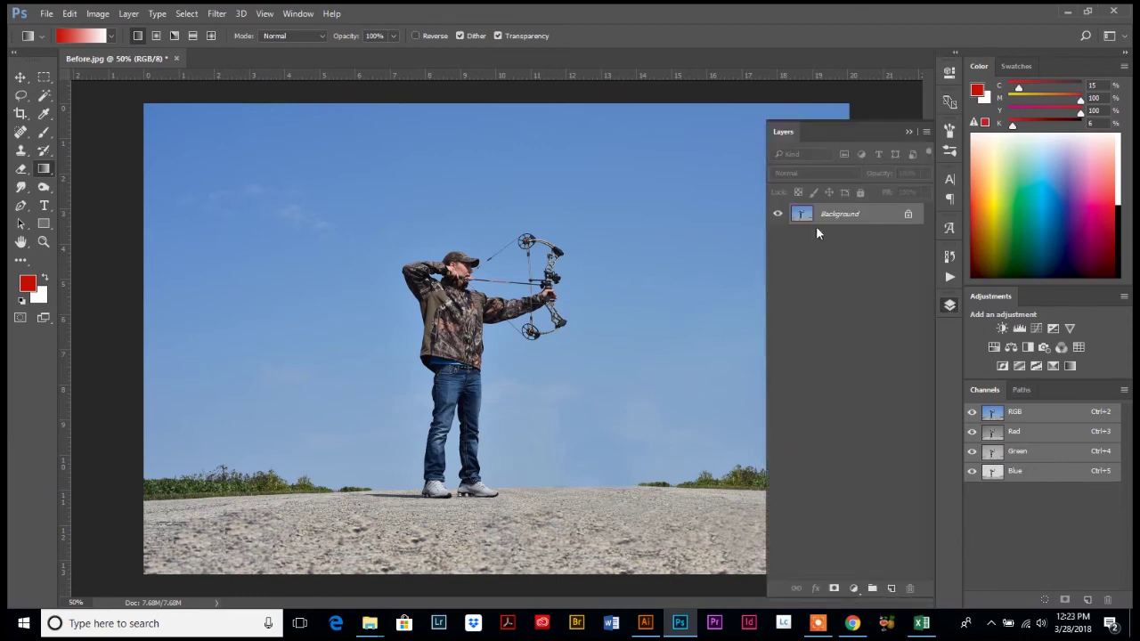
click(943, 256)
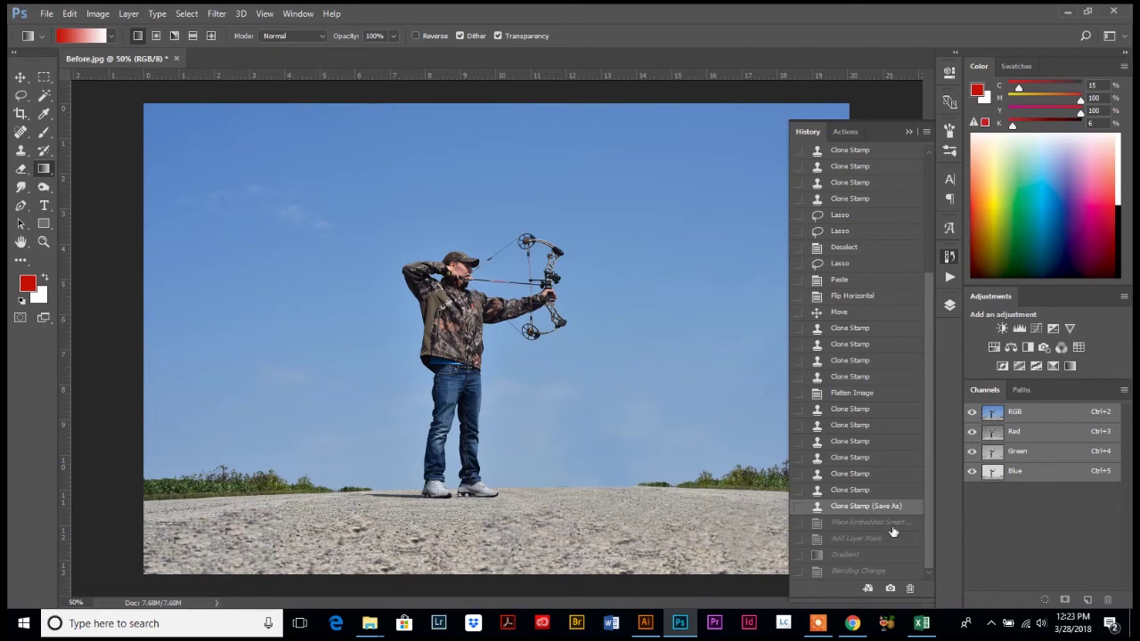
click(863, 571)
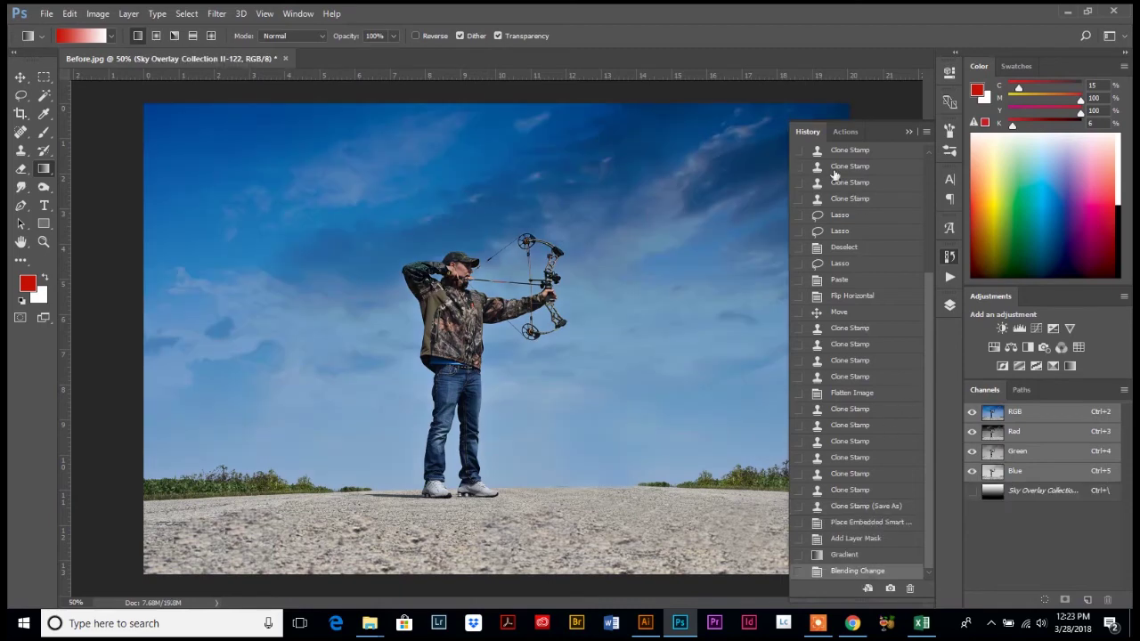
click(808, 132)
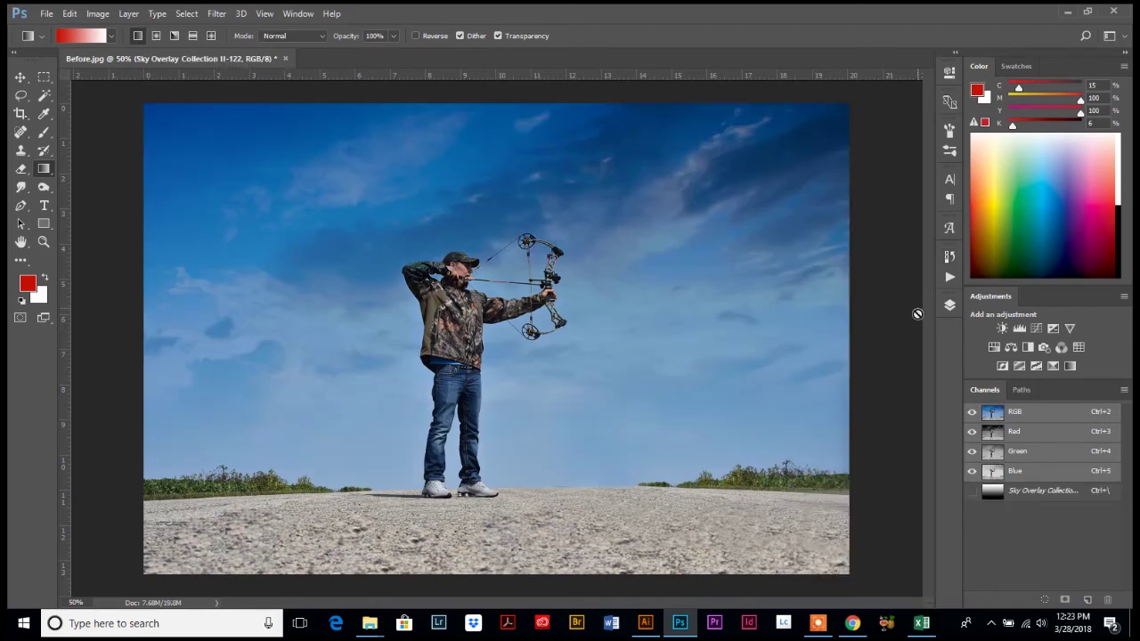
click(949, 306)
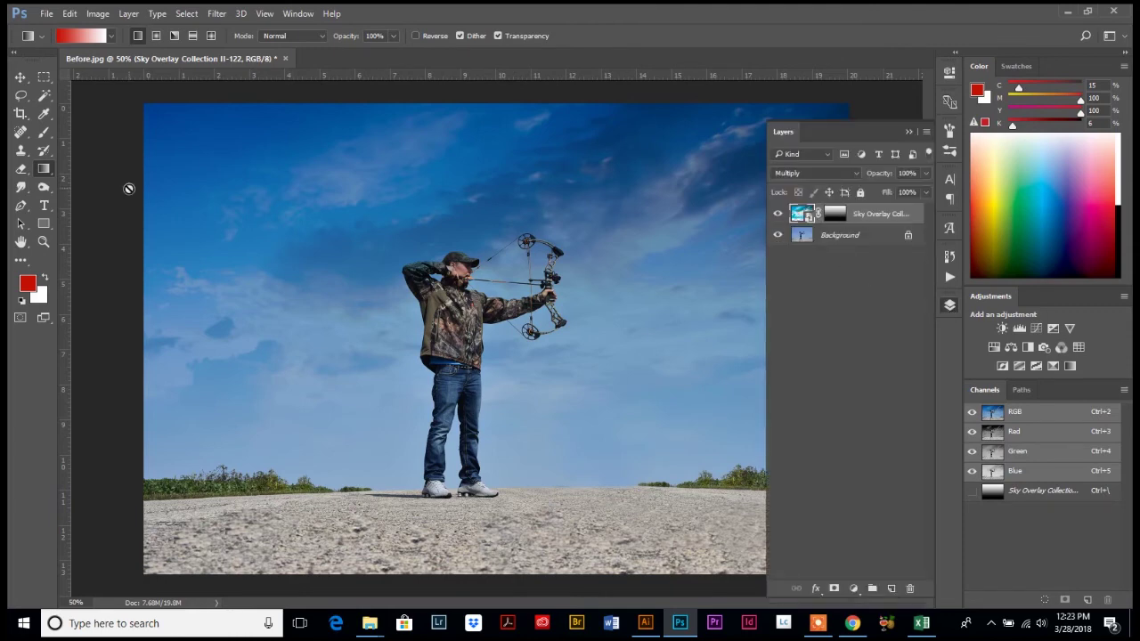
click(98, 15)
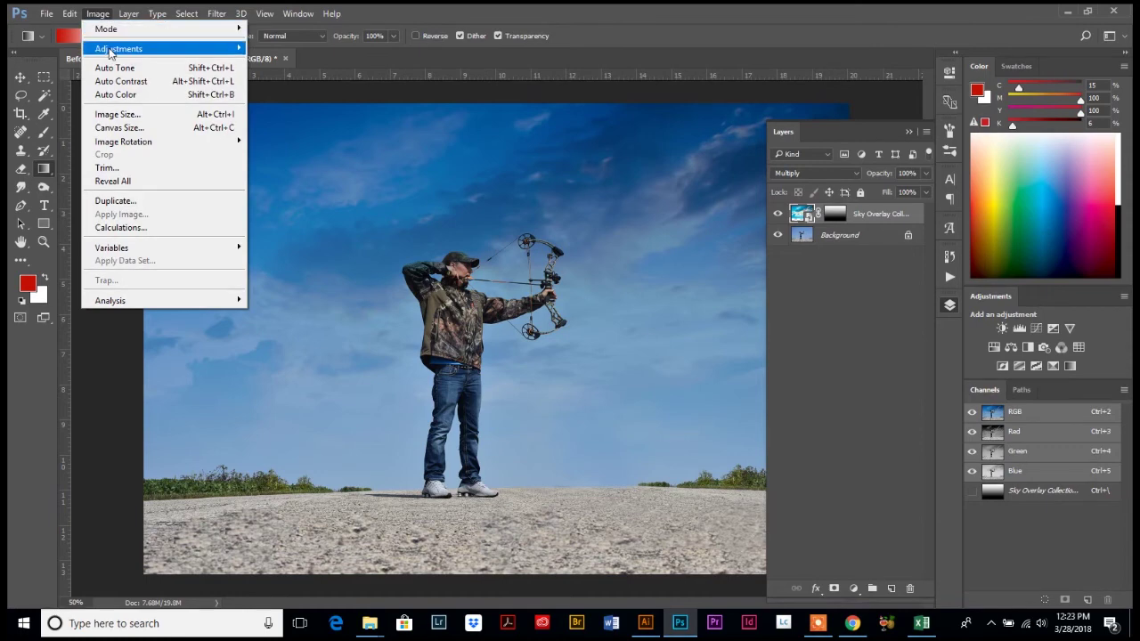
mouse_move(111, 49)
click(287, 44)
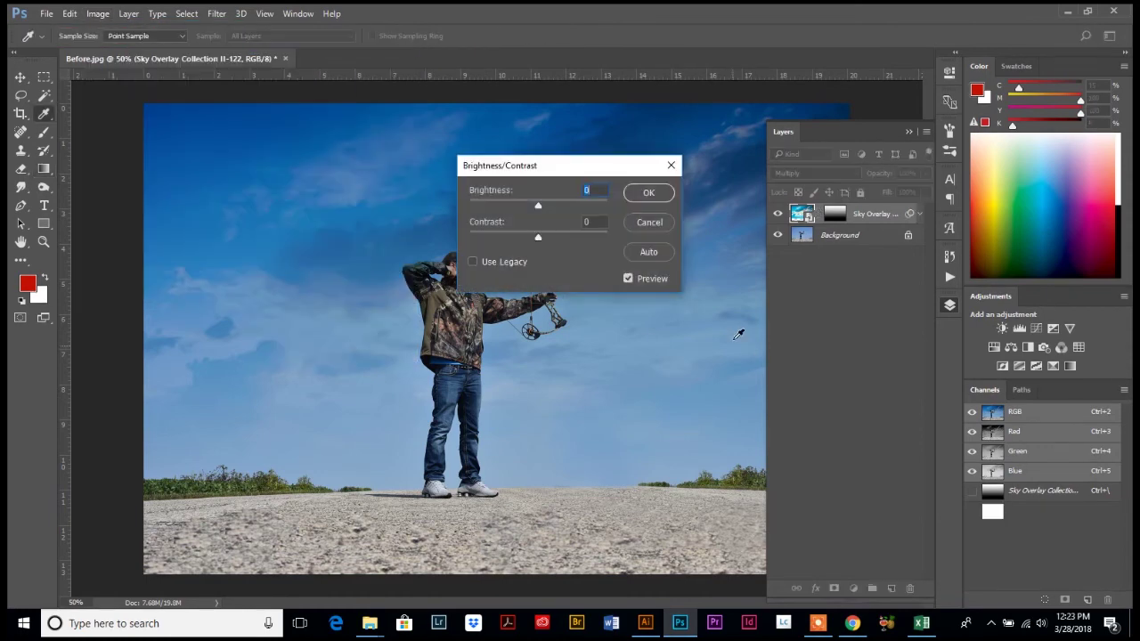
drag(569, 171, 745, 340)
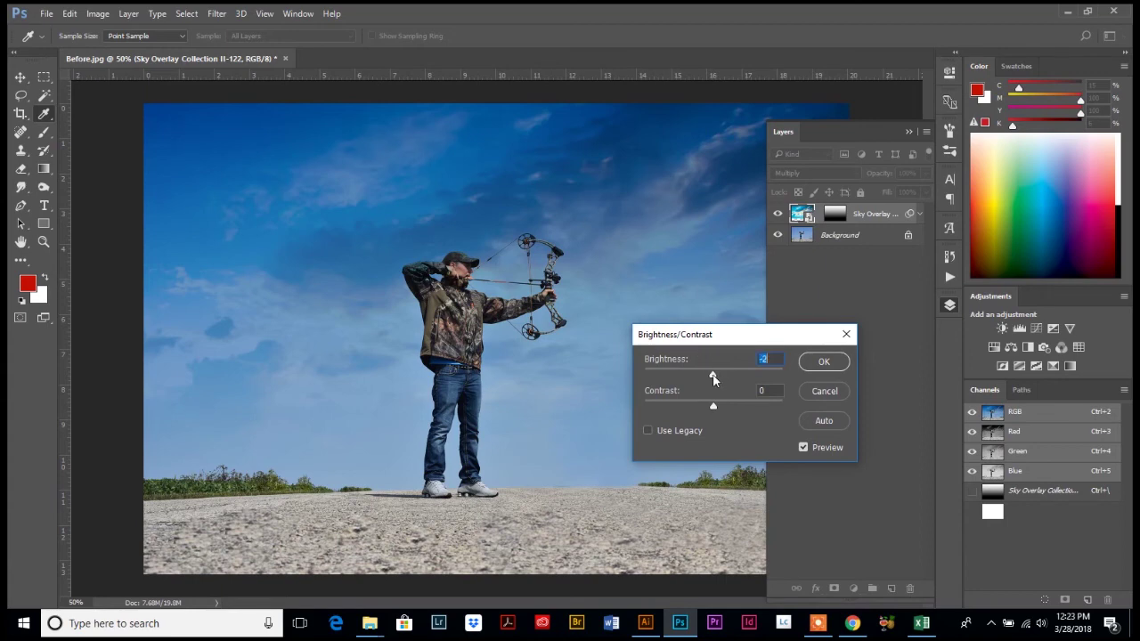
mouse_move(712, 378)
mouse_down()
mouse_move(739, 378)
mouse_move(761, 410)
mouse_move(661, 417)
mouse_move(728, 379)
mouse_up()
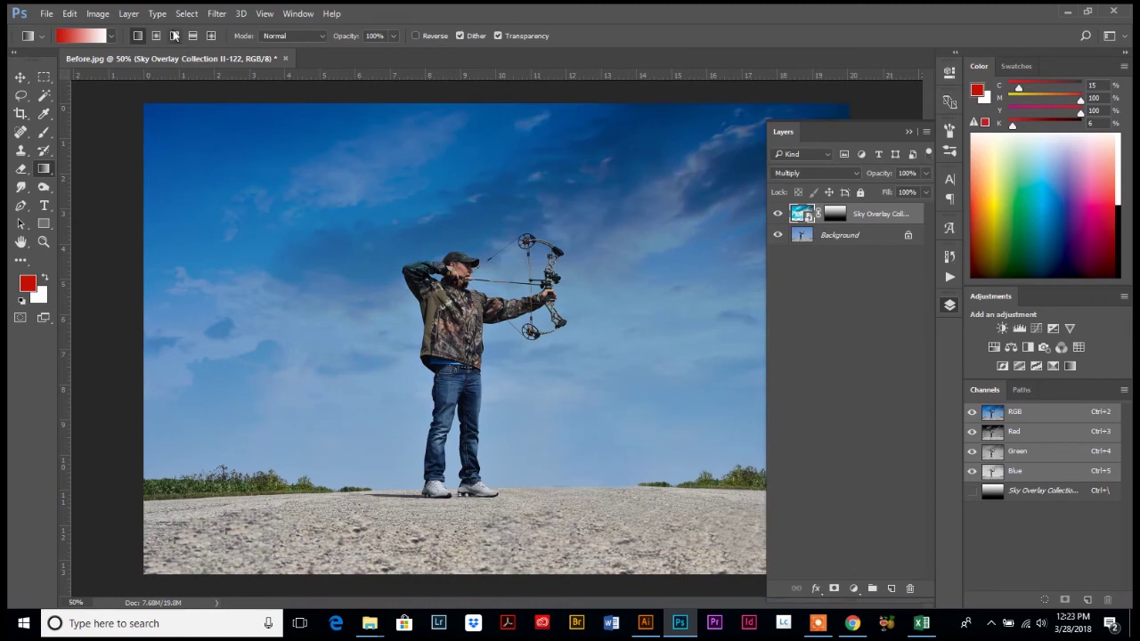
Try a Levels midtone adjustment, cancel it, and collapse the Layers panel
click(98, 13)
mouse_move(118, 50)
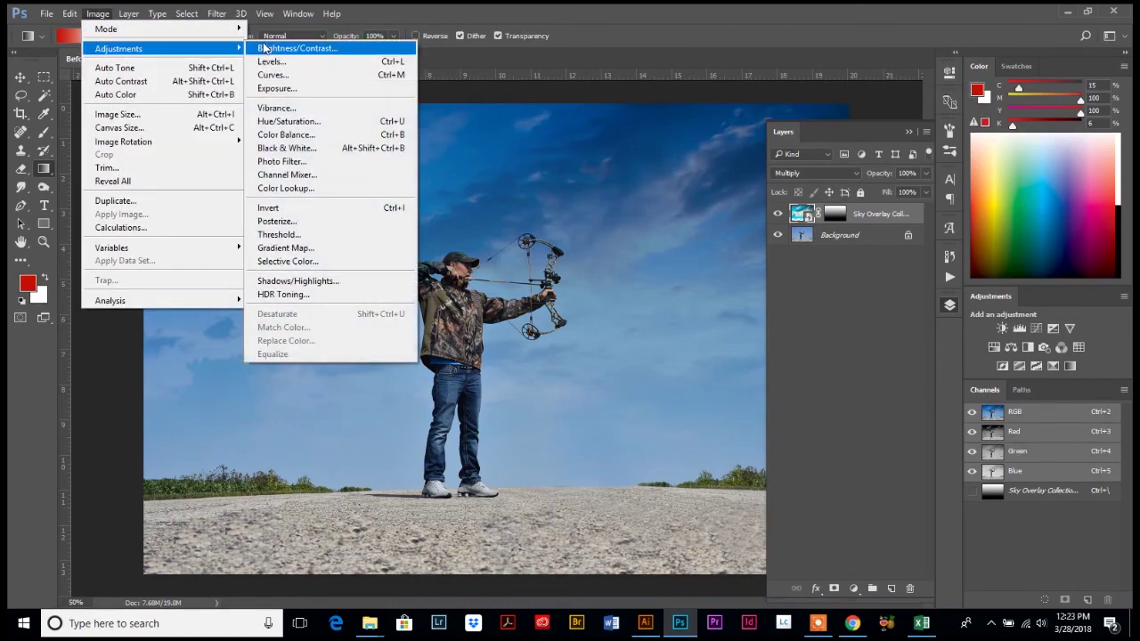
click(268, 65)
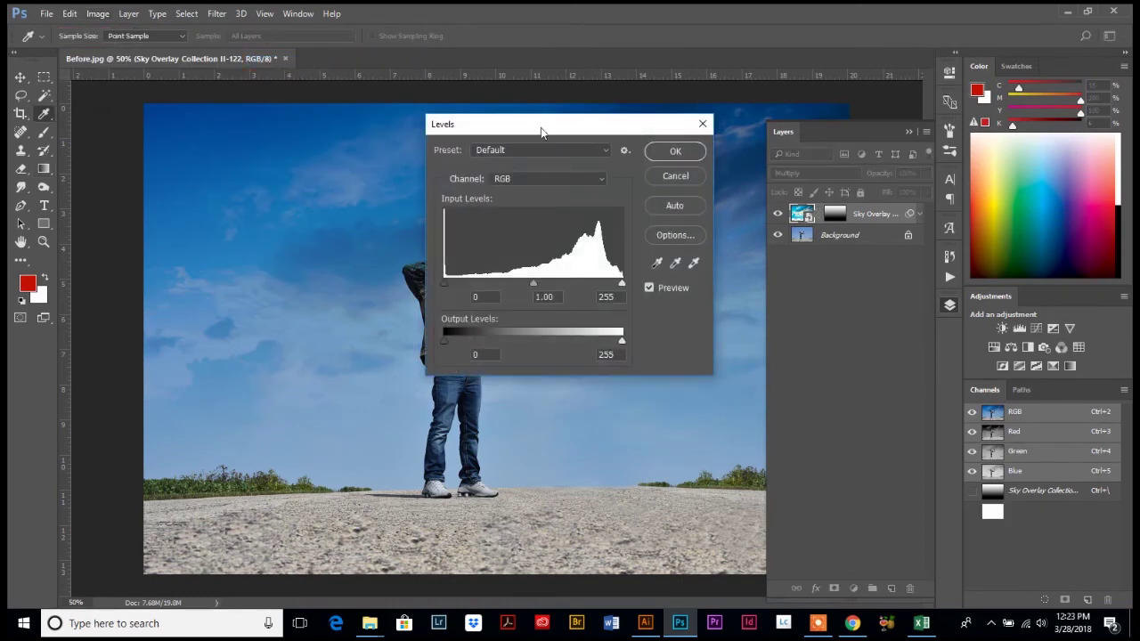
drag(542, 130, 720, 186)
mouse_move(712, 340)
mouse_down()
mouse_move(668, 340)
mouse_move(743, 332)
mouse_move(698, 338)
mouse_up()
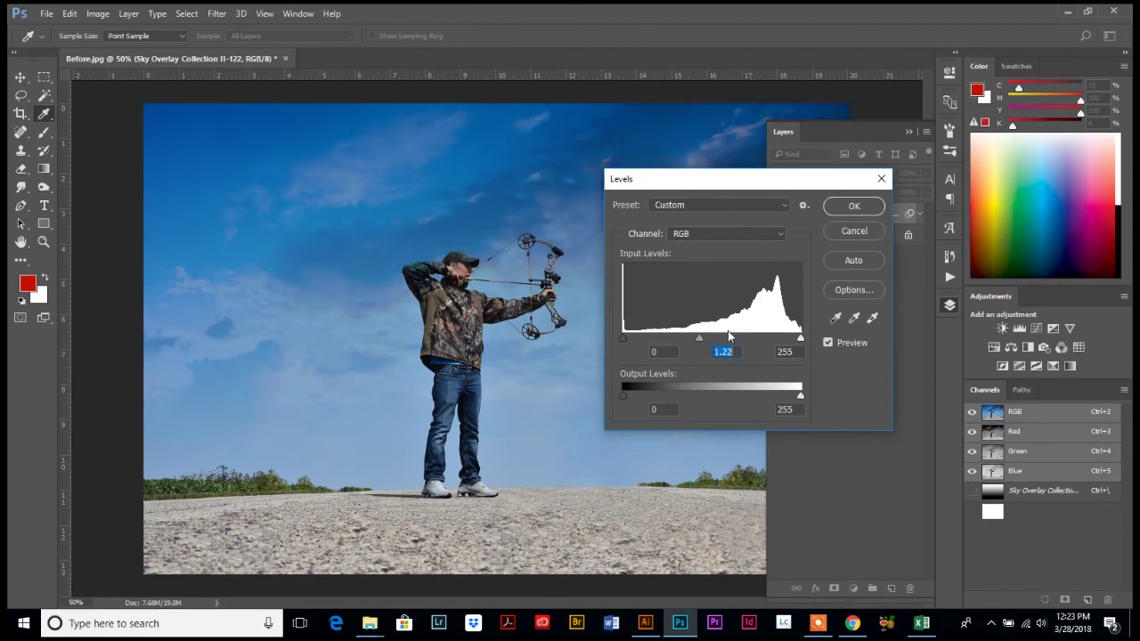
click(856, 231)
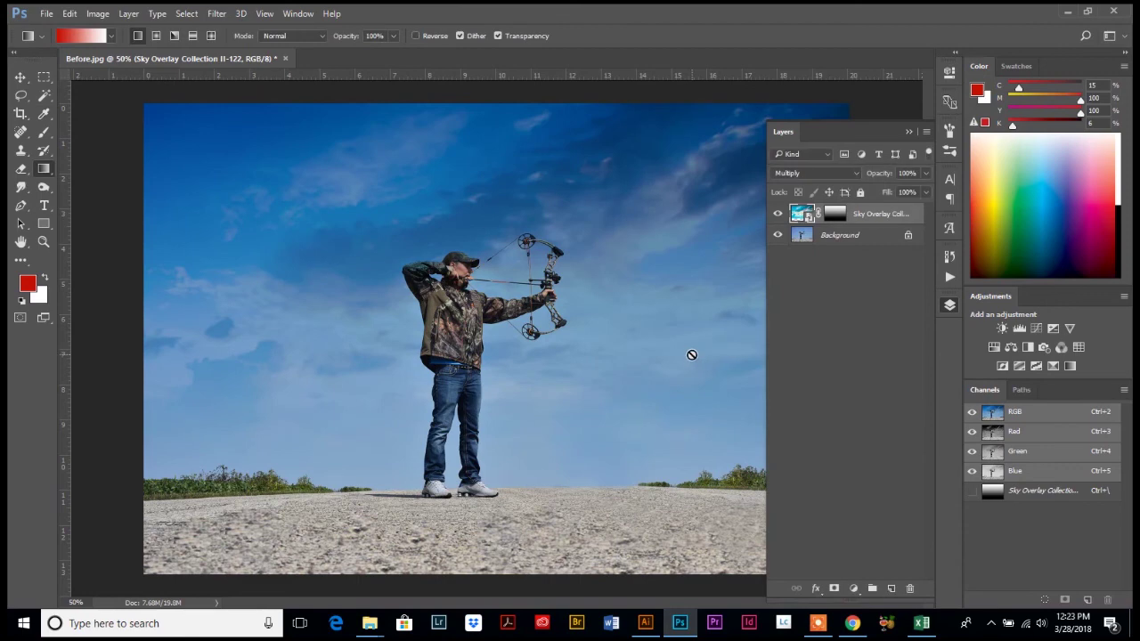
click(784, 134)
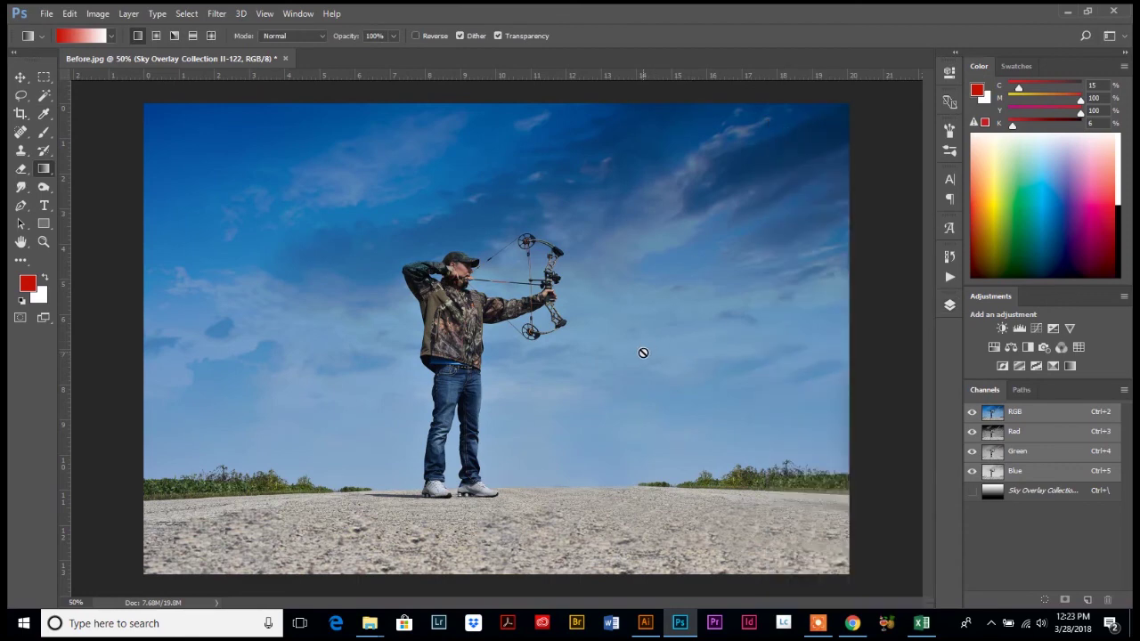